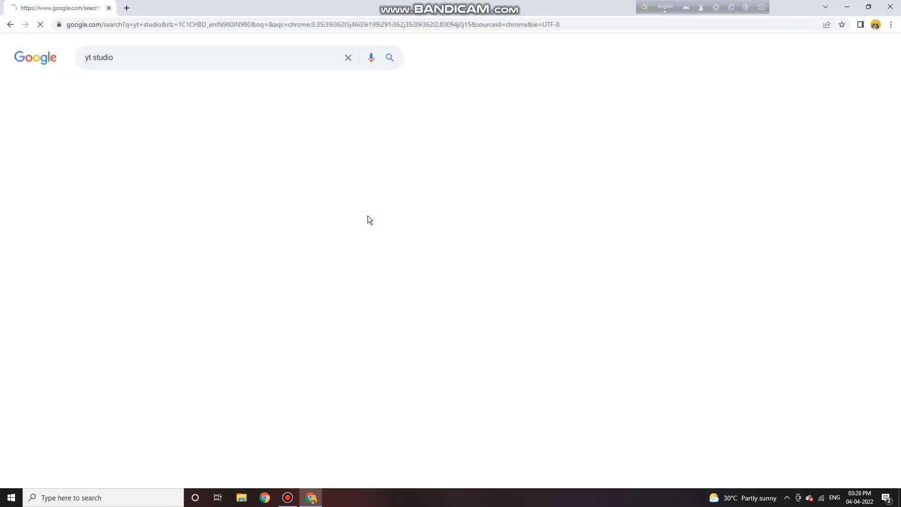
Step: Open YouTube Studio from the search results and look through the channel dashboard and the list of uploaded videos
{"action": "left_click", "coordinate": [106, 146]}
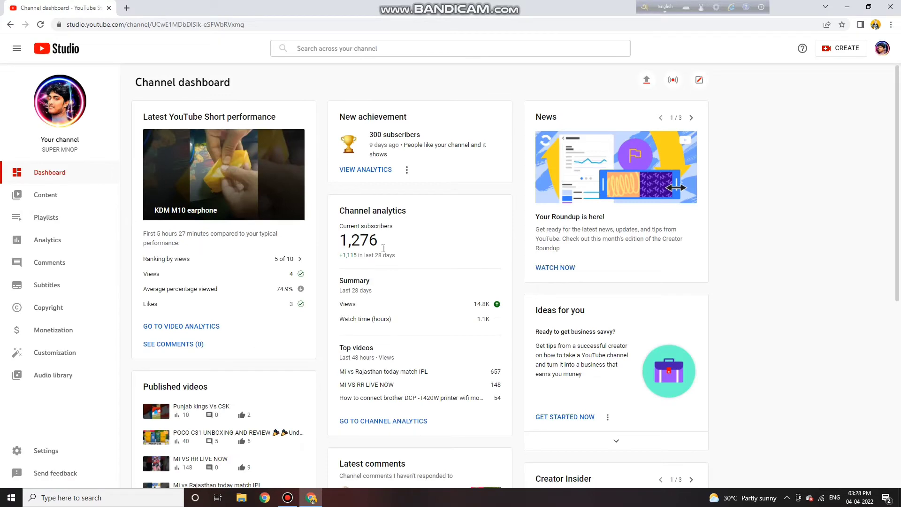
{"action": "scroll", "coordinate": [227, 235], "scroll_direction": "down", "scroll_amount": 2}
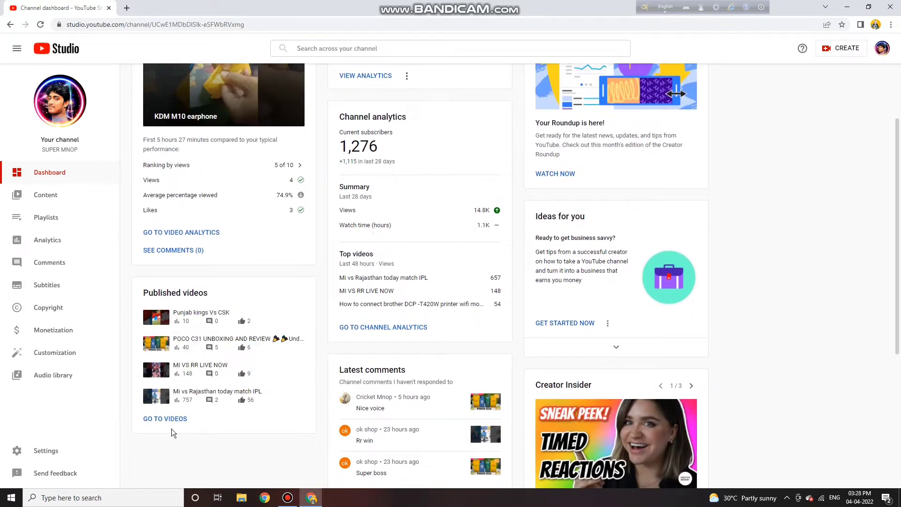
{"action": "left_click", "coordinate": [64, 199]}
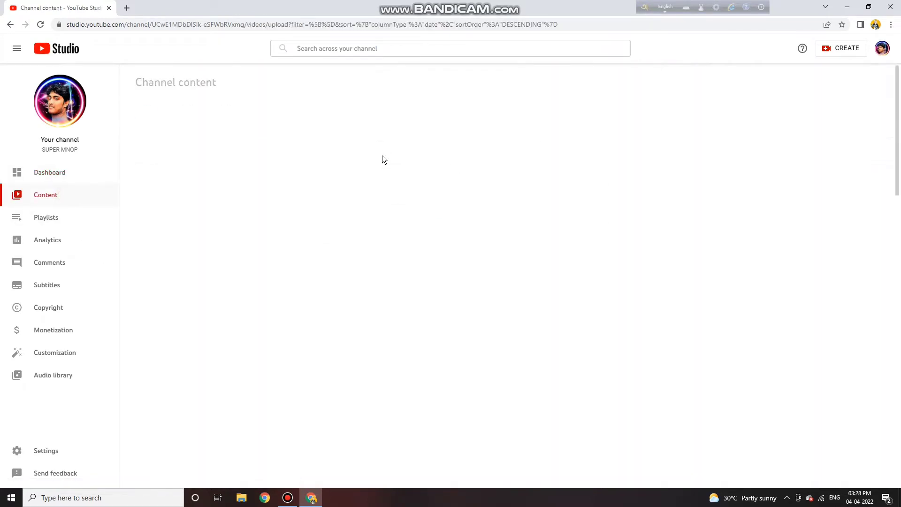
{"action": "scroll", "coordinate": [464, 211], "scroll_direction": "down", "scroll_amount": 2}
{"action": "scroll", "coordinate": [471, 233], "scroll_direction": "down", "scroll_amount": 10}
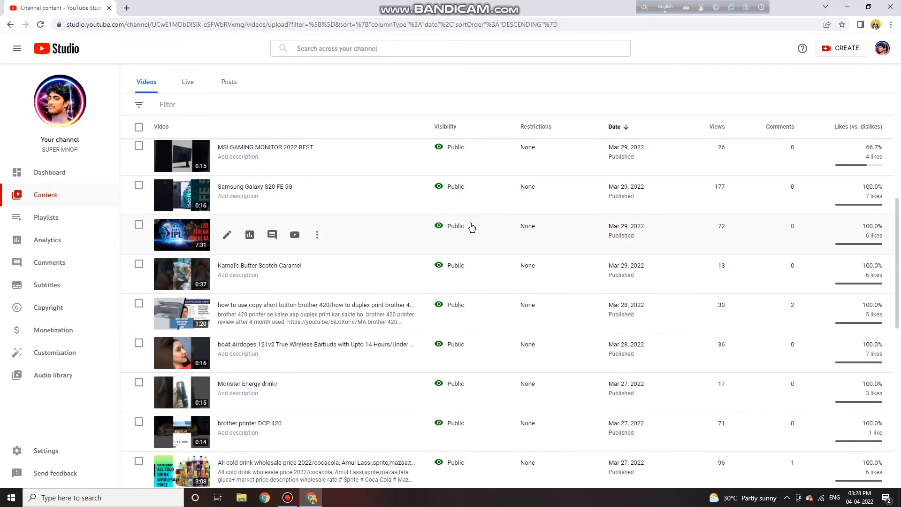
{"action": "scroll", "coordinate": [472, 230], "scroll_direction": "down", "scroll_amount": 2}
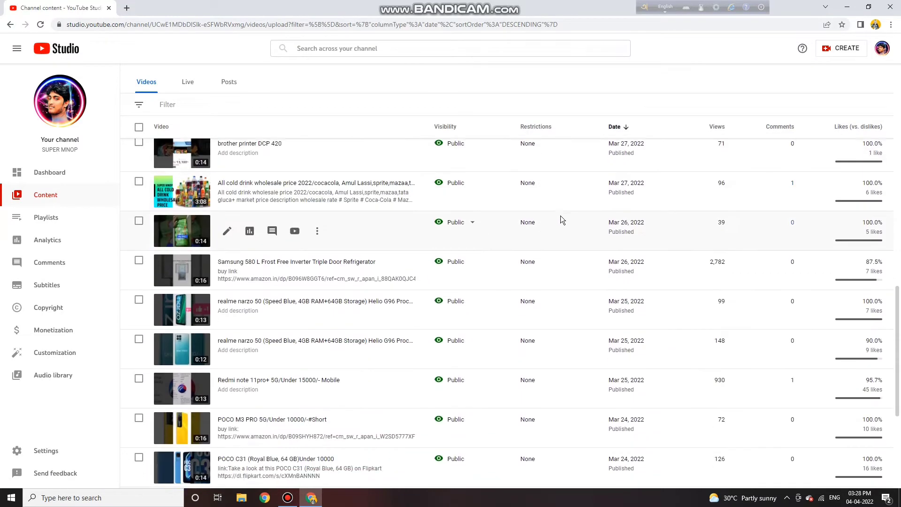
Step: Start the channel's monetization application and accept the YouTube Partner Program terms, leaving e-mail updates enabled
{"action": "left_click", "coordinate": [50, 331]}
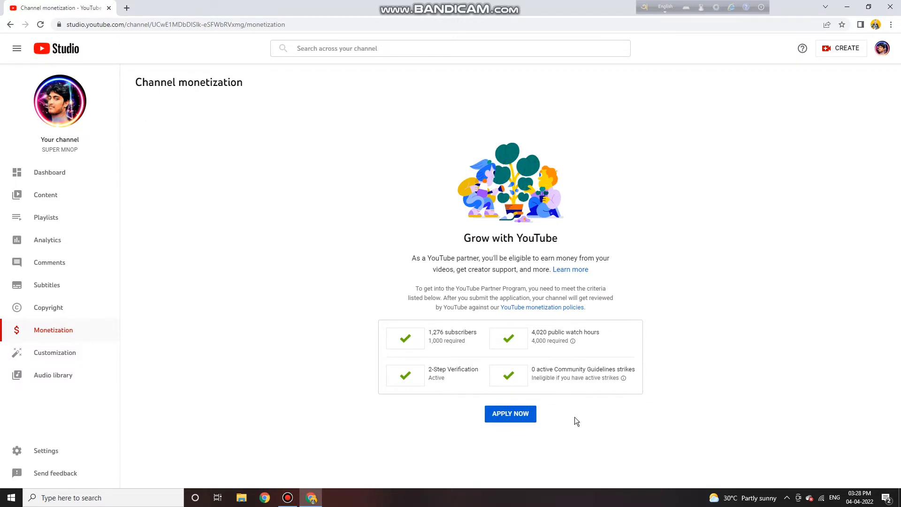
{"action": "left_click", "coordinate": [514, 417]}
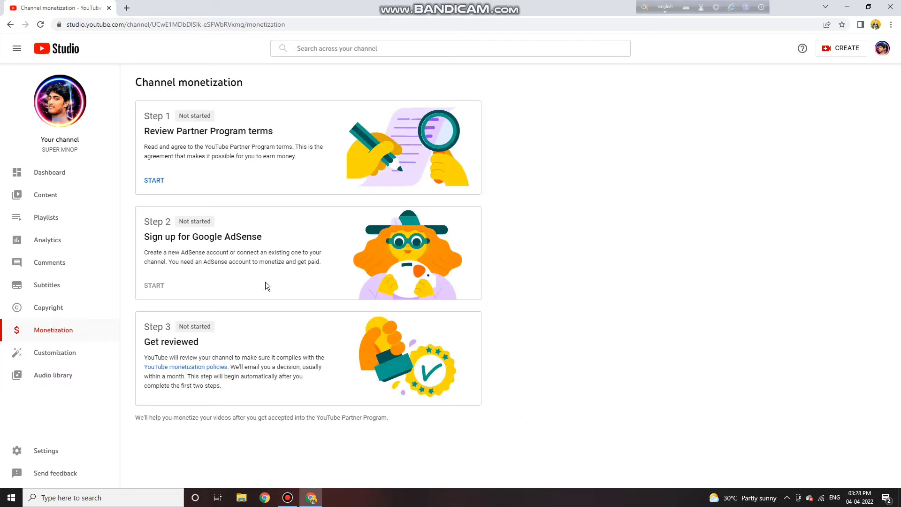
{"action": "left_click", "coordinate": [154, 181]}
{"action": "scroll", "coordinate": [373, 242], "scroll_direction": "down", "scroll_amount": 4}
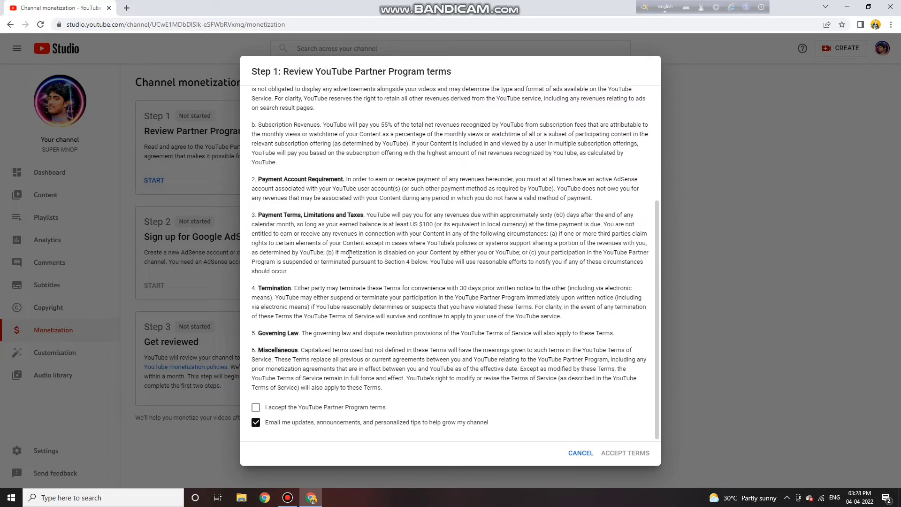
{"action": "left_click", "coordinate": [255, 408]}
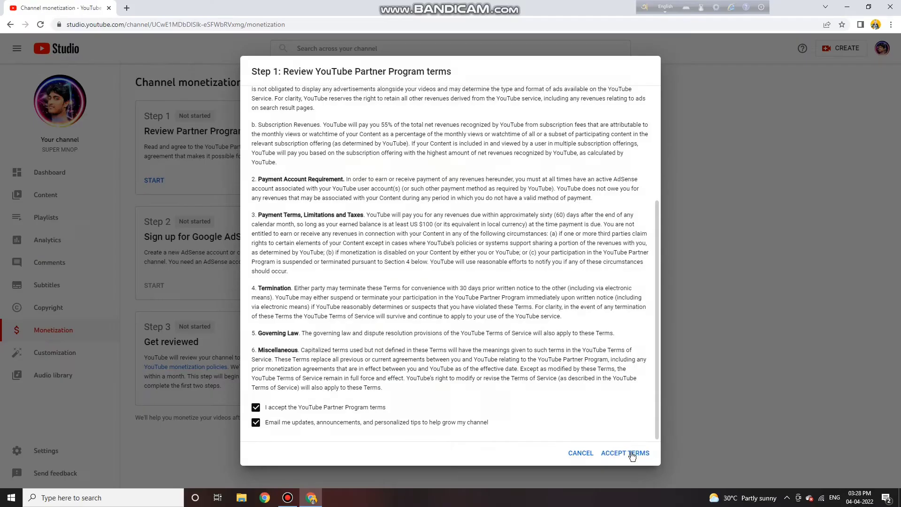
{"action": "left_click", "coordinate": [631, 453]}
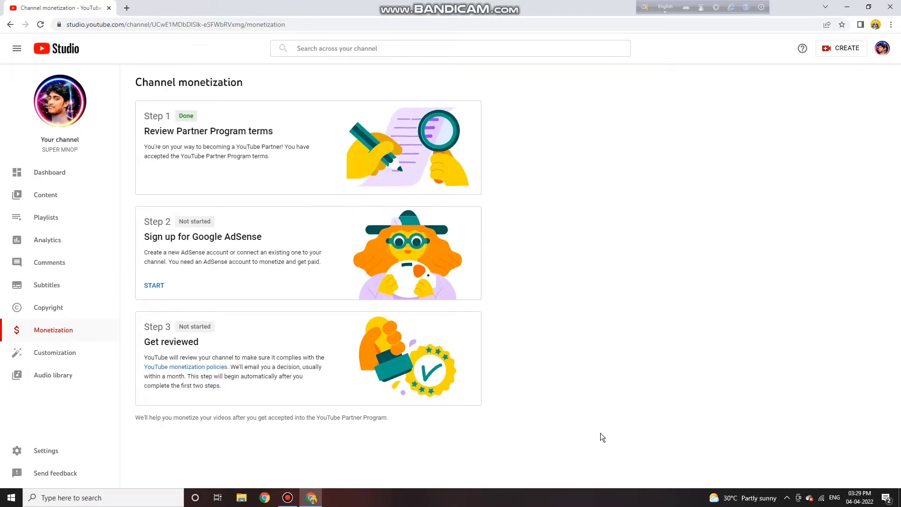
{"action": "left_click", "coordinate": [155, 286]}
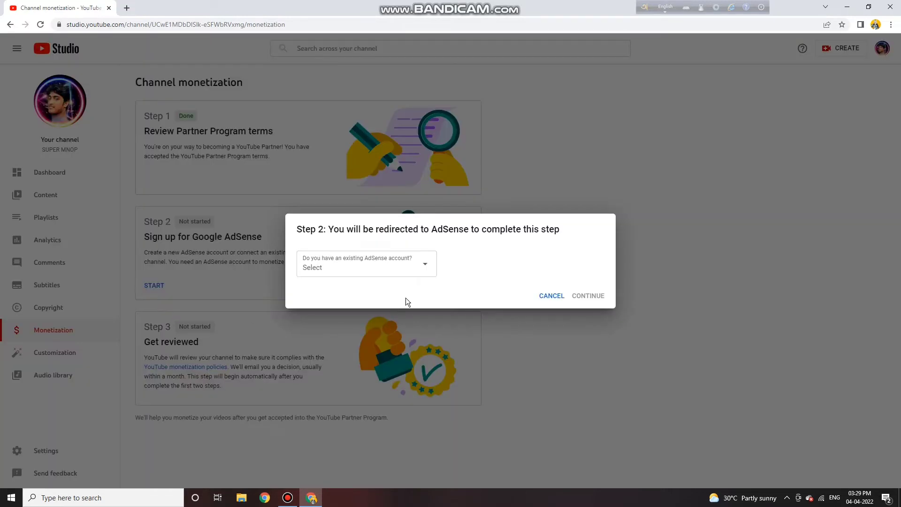
{"action": "left_click", "coordinate": [425, 263]}
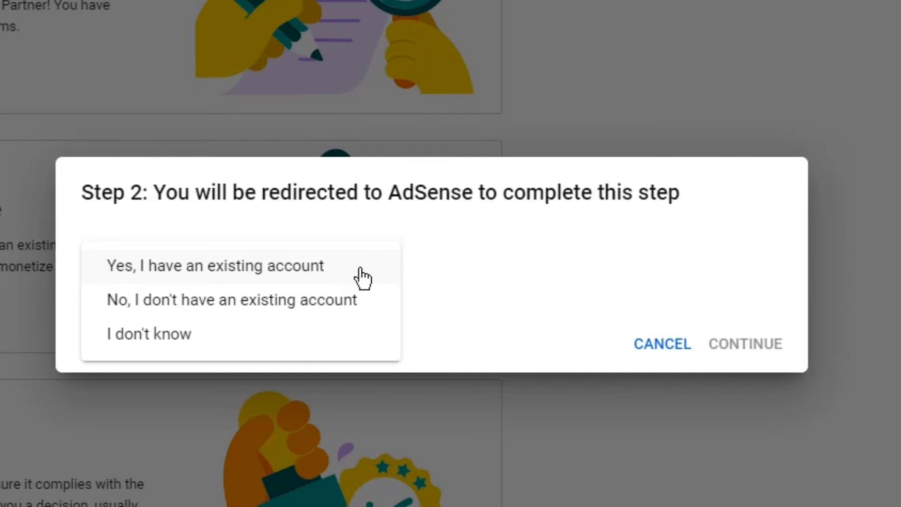
{"action": "left_click", "coordinate": [262, 277]}
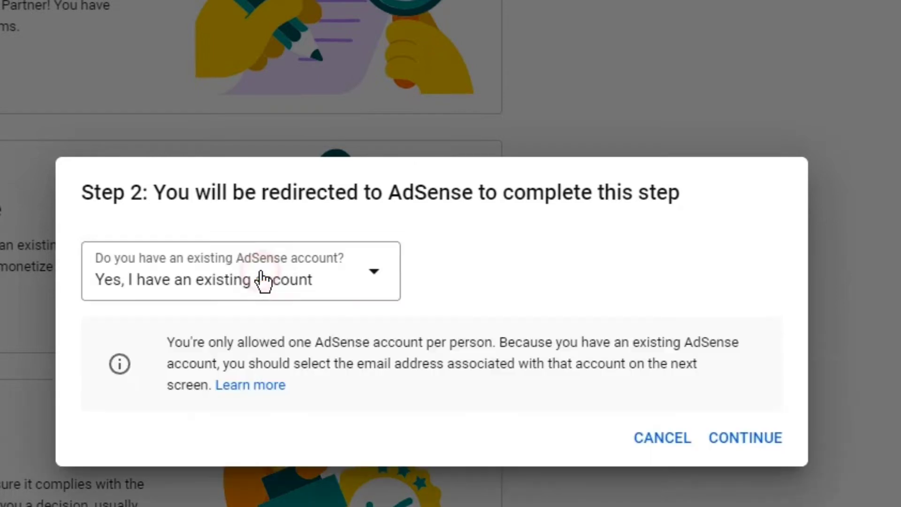
{"action": "left_click", "coordinate": [377, 277]}
{"action": "left_click", "coordinate": [376, 277]}
{"action": "left_click", "coordinate": [661, 441]}
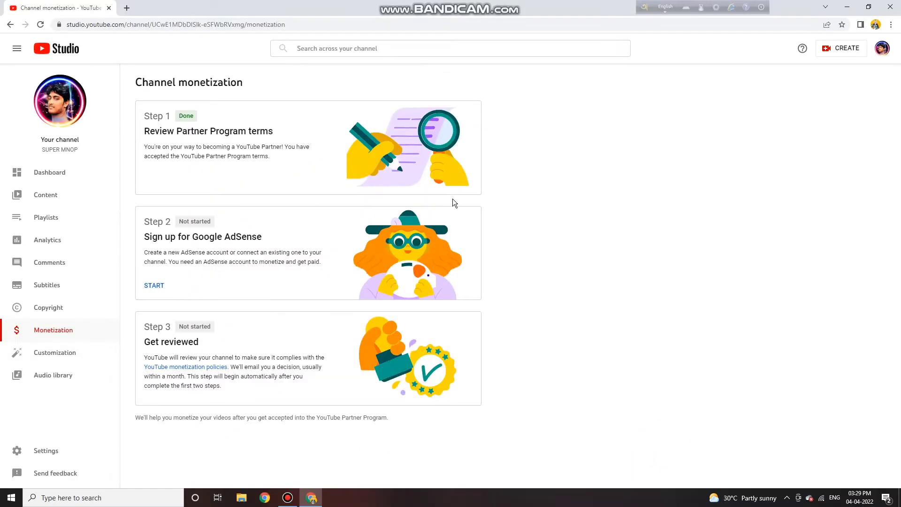
Step: Minimize the YouTube Studio window and open a maximized Chrome window under another browser profile
{"action": "left_click", "coordinate": [847, 6]}
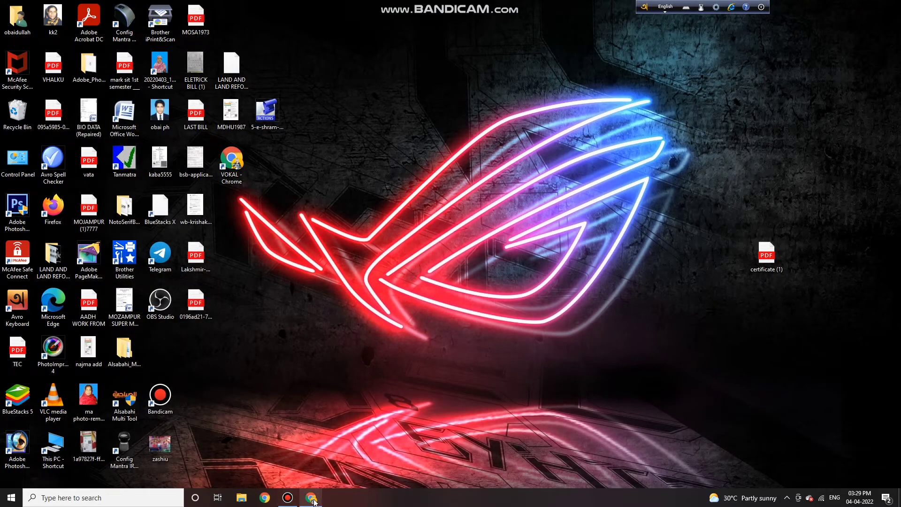
{"action": "left_click", "coordinate": [265, 498]}
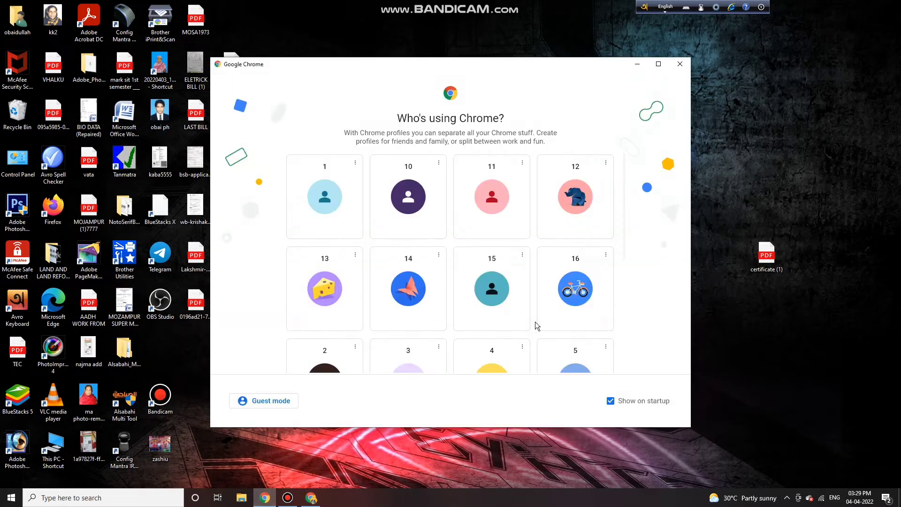
{"action": "scroll", "coordinate": [534, 319], "scroll_direction": "down", "scroll_amount": 5}
{"action": "left_click", "coordinate": [413, 332]}
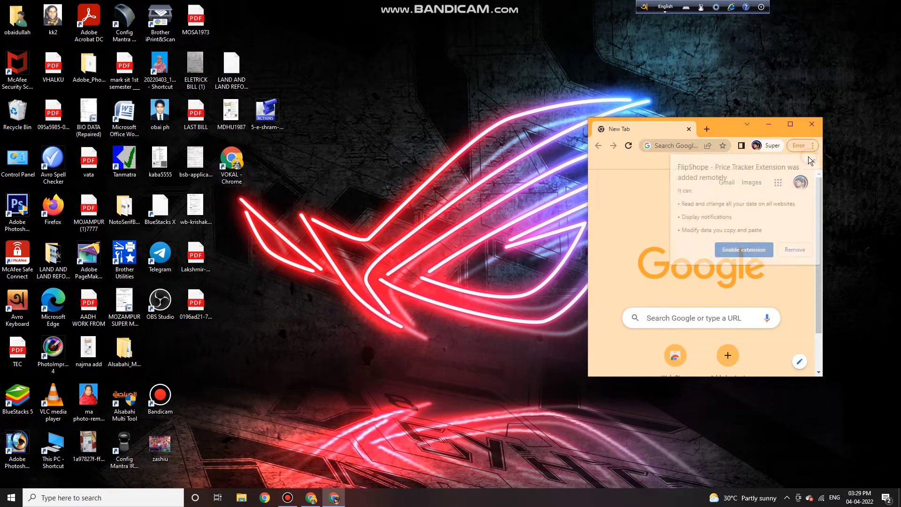
{"action": "left_click", "coordinate": [792, 125]}
{"action": "left_click", "coordinate": [793, 125]}
Step: Search Google for "google adsense account", open the AdSense sign-in page and choose the listed Google account
{"action": "left_click", "coordinate": [377, 201]}
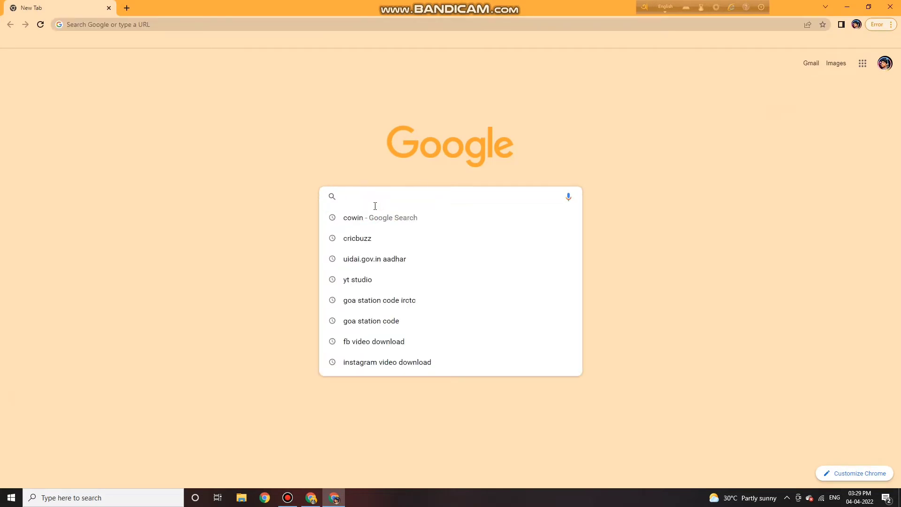
{"action": "type", "text": "google adsense account"}
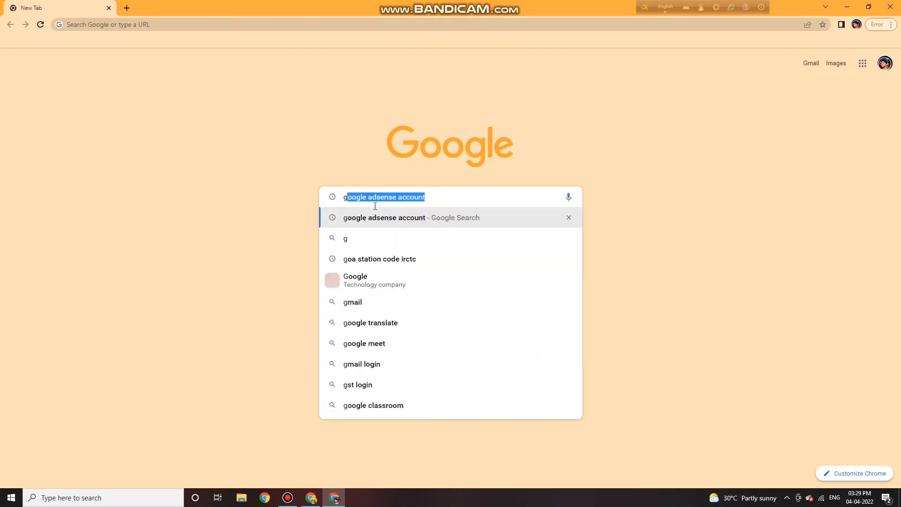
{"action": "left_click", "coordinate": [381, 216]}
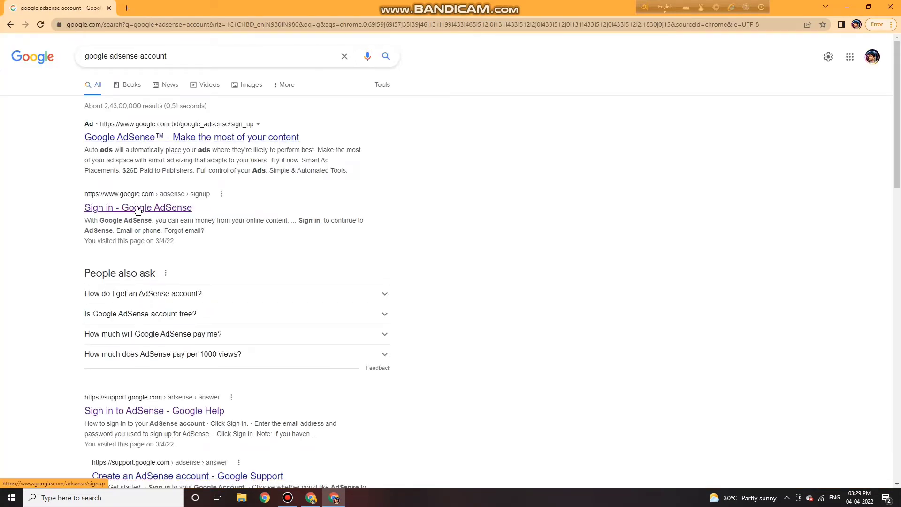
{"action": "left_click", "coordinate": [138, 209]}
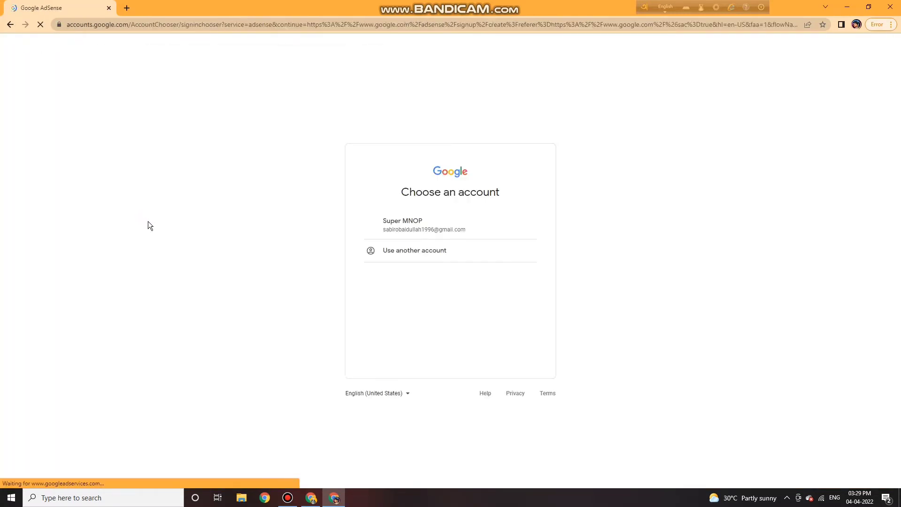
{"action": "left_click", "coordinate": [404, 226]}
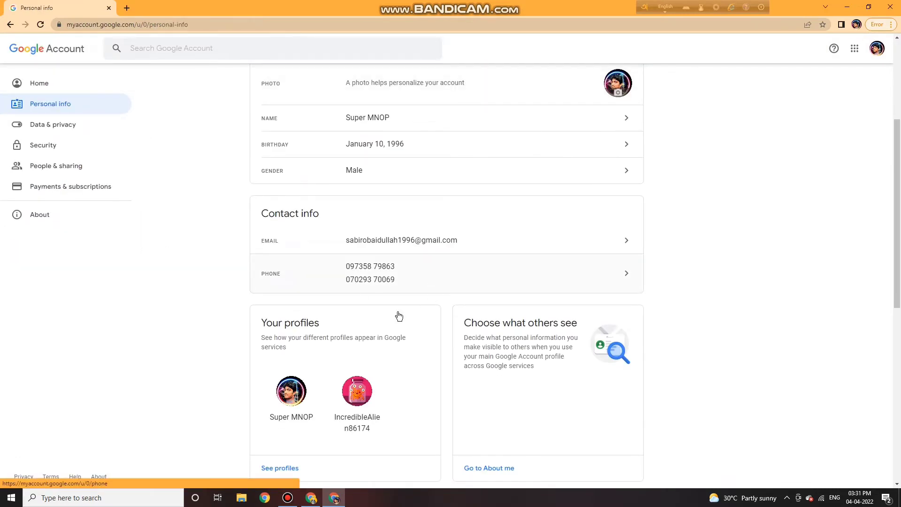
Step: Examine the Google Account's personal info, contact details, and payments and subscriptions settings
{"action": "scroll", "coordinate": [399, 316], "scroll_direction": "down", "scroll_amount": 7}
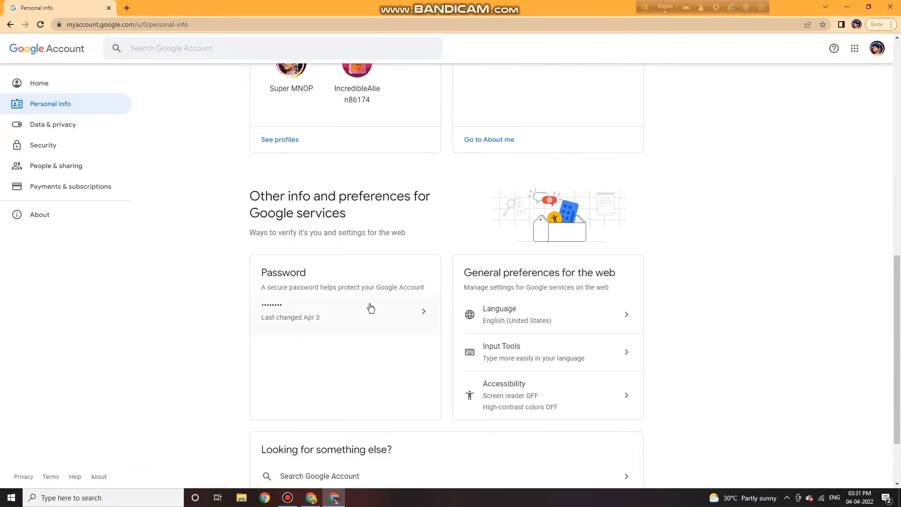
{"action": "scroll", "coordinate": [370, 308], "scroll_direction": "up", "scroll_amount": 9}
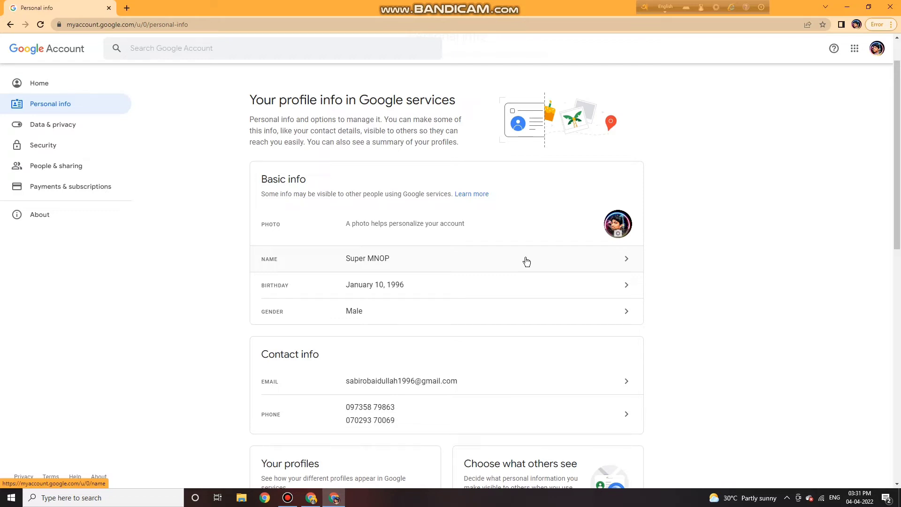
{"action": "left_click", "coordinate": [95, 184]}
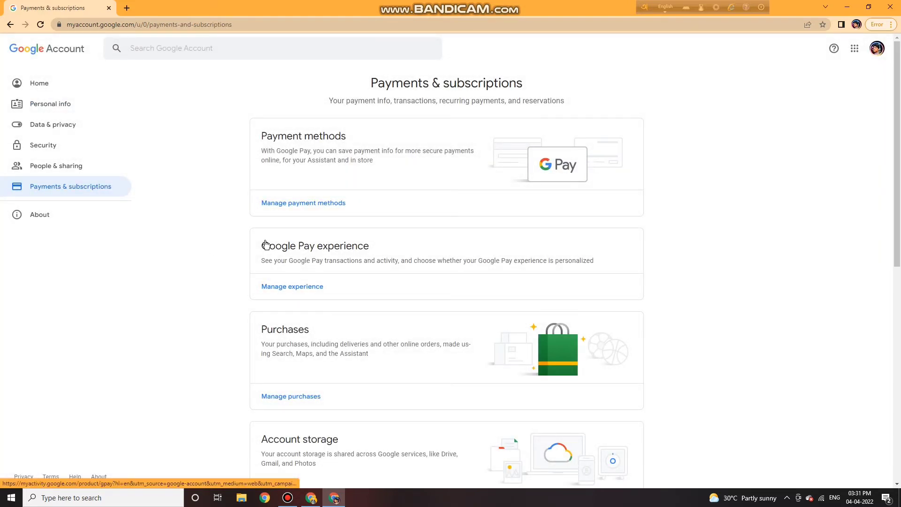
{"action": "scroll", "coordinate": [265, 244], "scroll_direction": "down", "scroll_amount": 4}
{"action": "scroll", "coordinate": [298, 265], "scroll_direction": "down", "scroll_amount": 5}
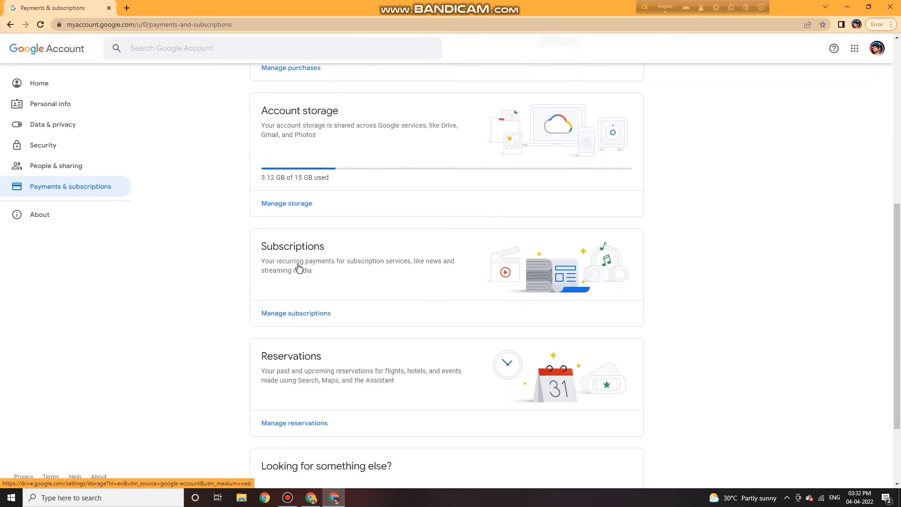
{"action": "left_click", "coordinate": [23, 110]}
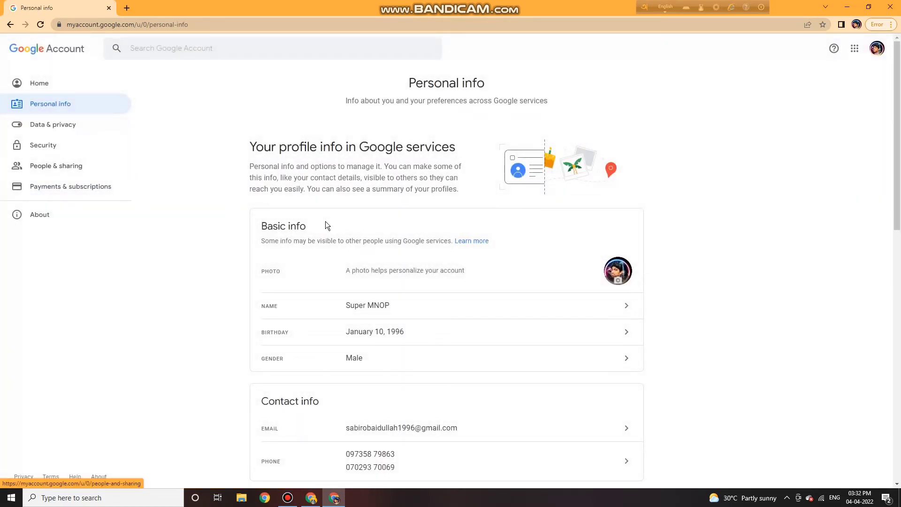
{"action": "scroll", "coordinate": [328, 227], "scroll_direction": "down", "scroll_amount": 3}
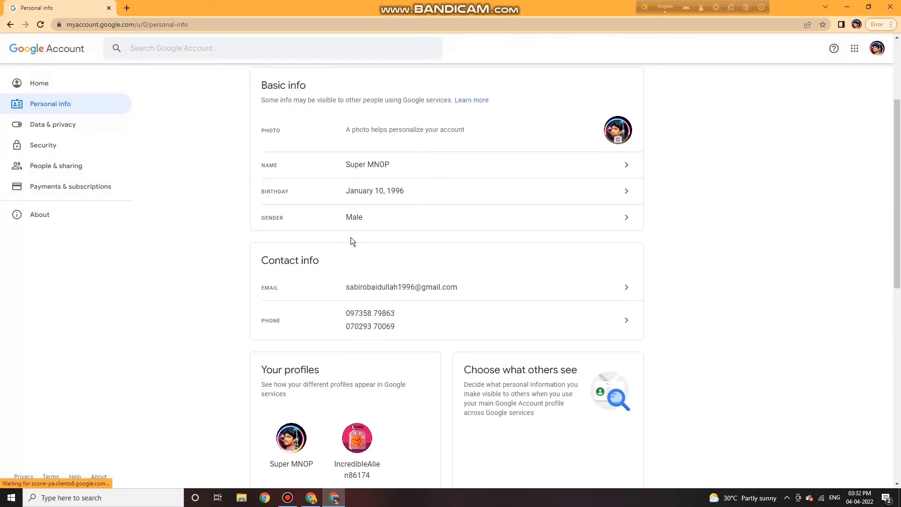
{"action": "left_click", "coordinate": [287, 497]}
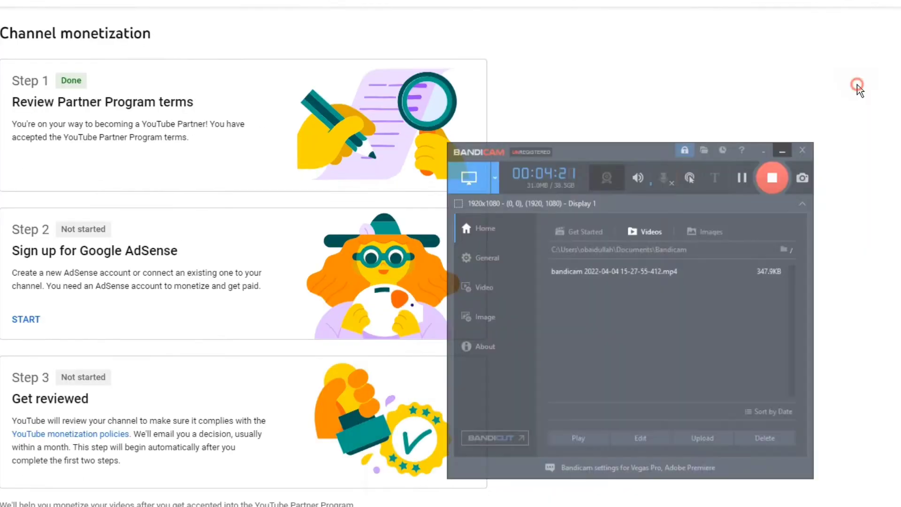
Step: Start the step 2 AdSense sign-up with "Yes, I have an existing account" and choose the Google account linked to AdSense
{"action": "left_click", "coordinate": [32, 320]}
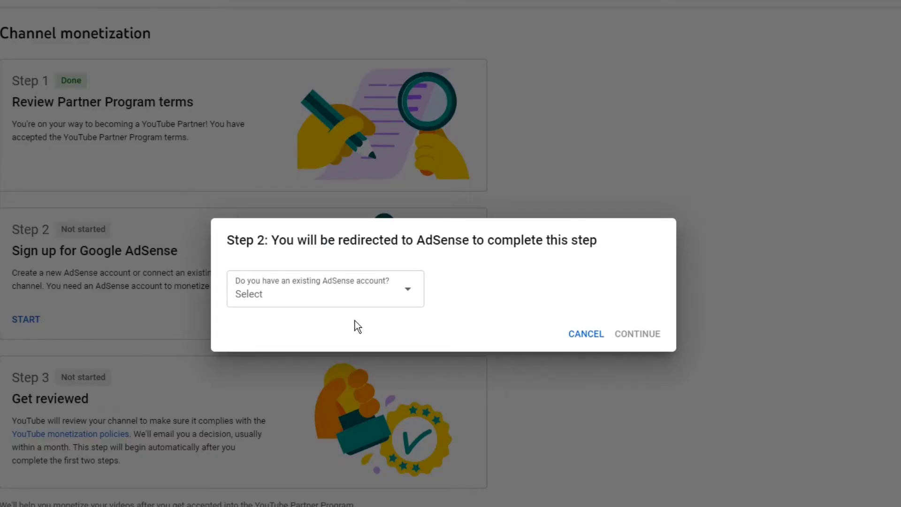
{"action": "left_click", "coordinate": [407, 291]}
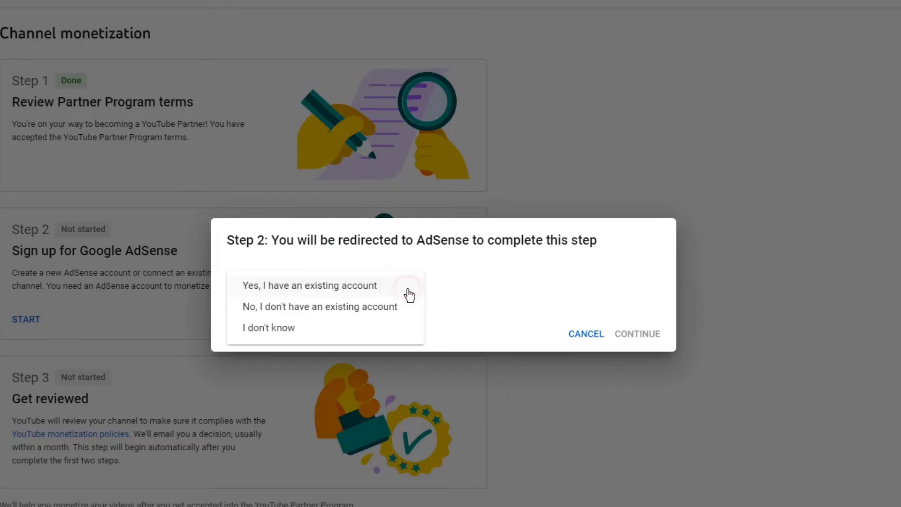
{"action": "left_click", "coordinate": [329, 284]}
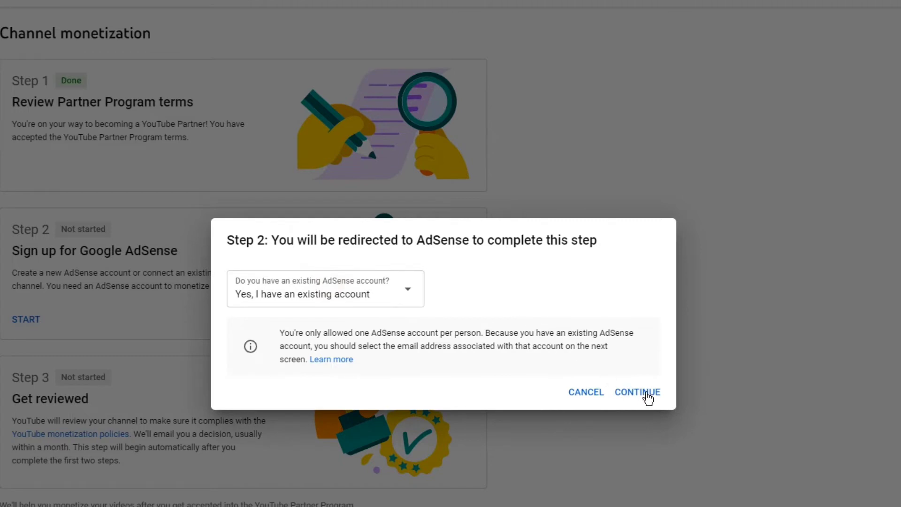
{"action": "left_click", "coordinate": [647, 396]}
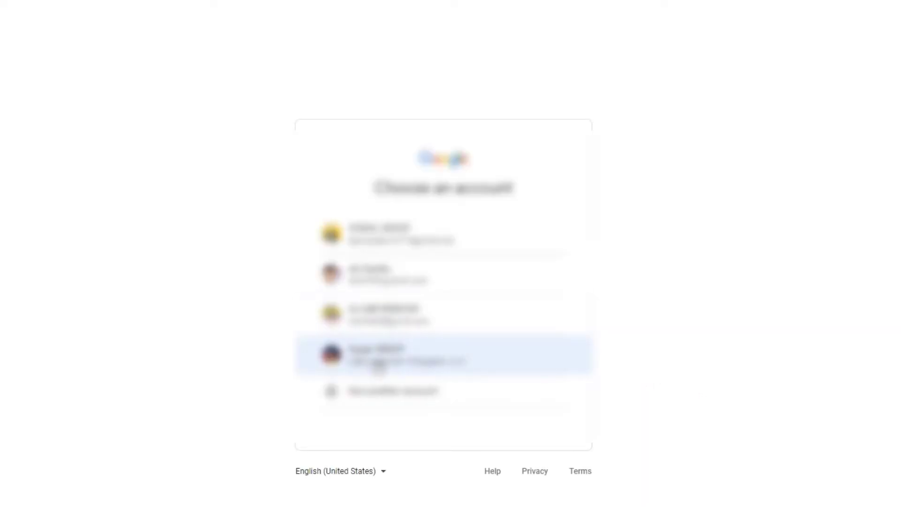
{"action": "left_click", "coordinate": [377, 364]}
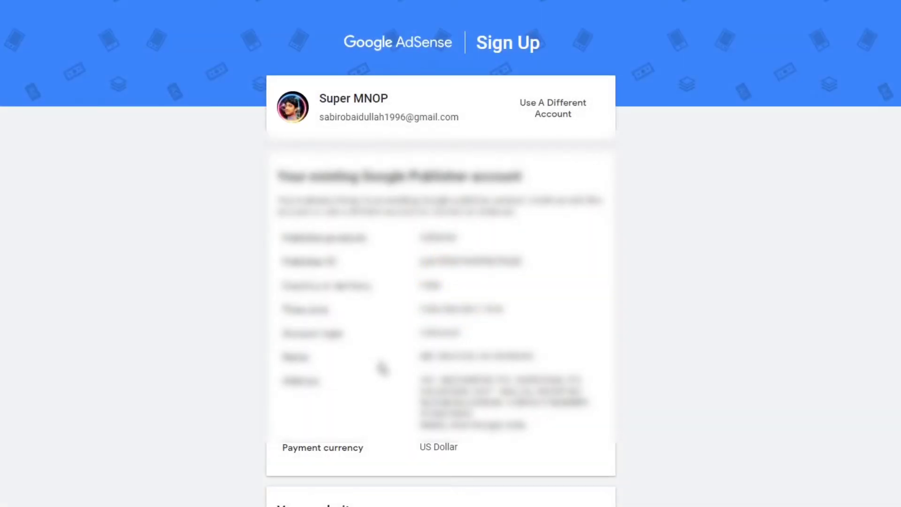
{"action": "scroll", "coordinate": [528, 244], "scroll_direction": "down", "scroll_amount": 2}
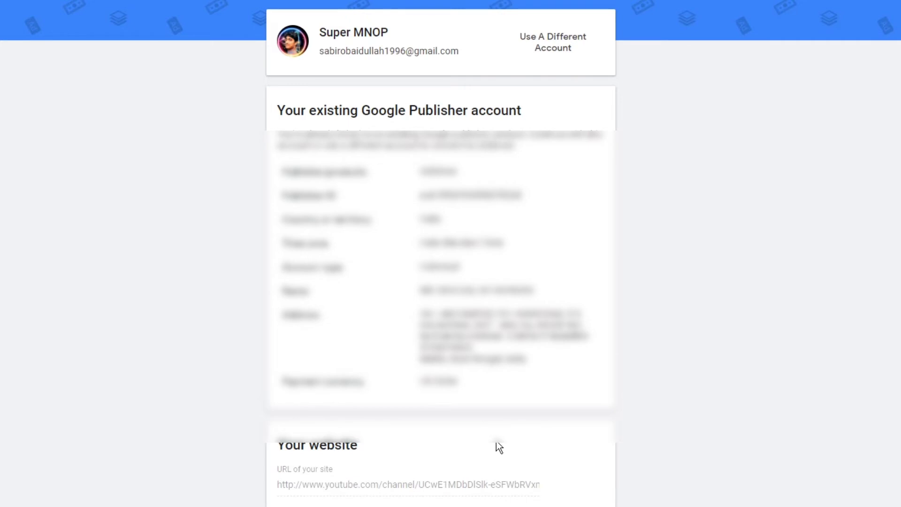
Step: Review the existing publisher account details, accept the association with the YouTube channel, and follow the redirect back to YouTube
{"action": "scroll", "coordinate": [517, 356], "scroll_direction": "down", "scroll_amount": 2}
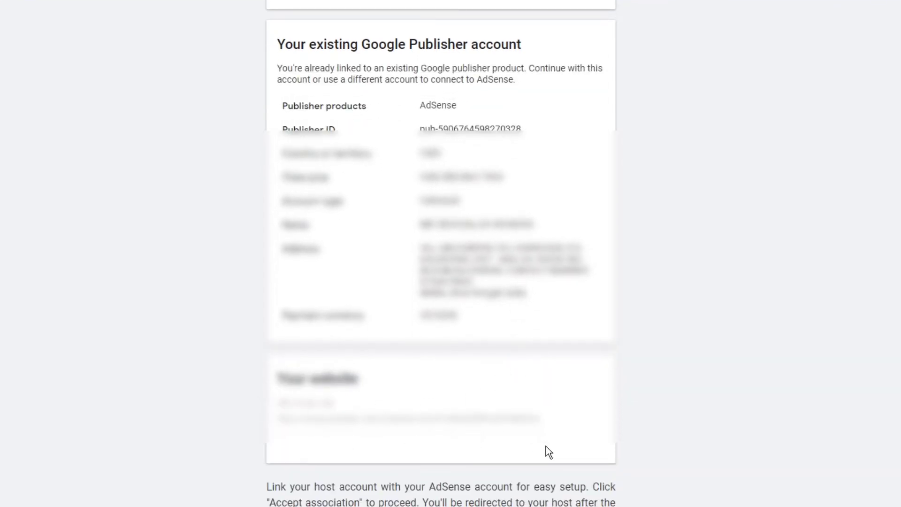
{"action": "scroll", "coordinate": [426, 444], "scroll_direction": "up", "scroll_amount": 4}
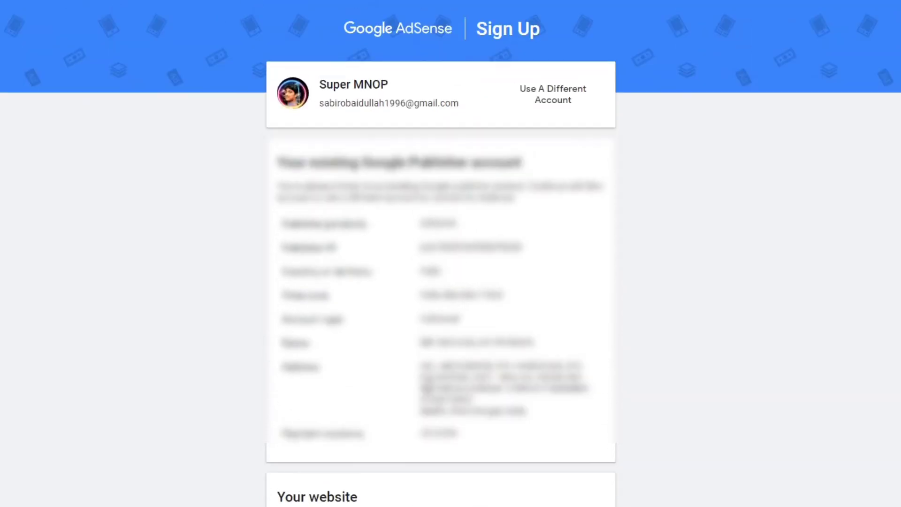
{"action": "scroll", "coordinate": [447, 379], "scroll_direction": "down", "scroll_amount": 5}
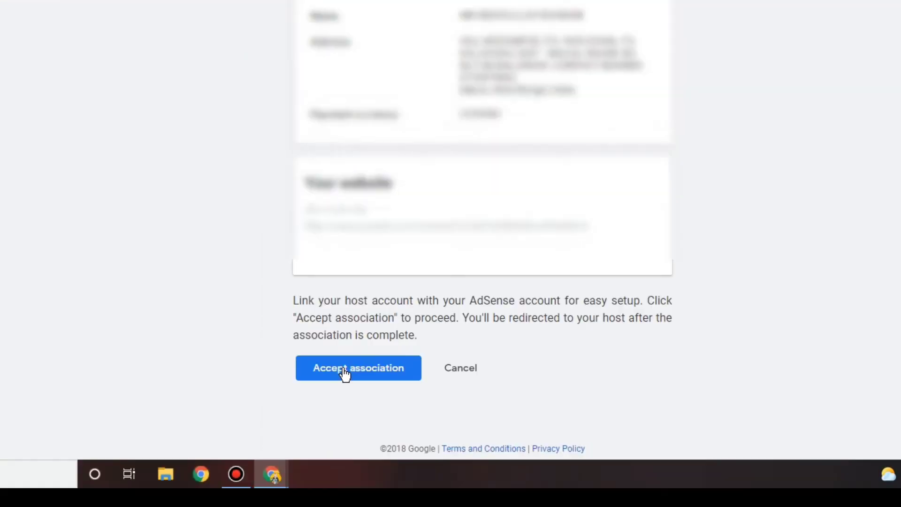
{"action": "left_click", "coordinate": [345, 371]}
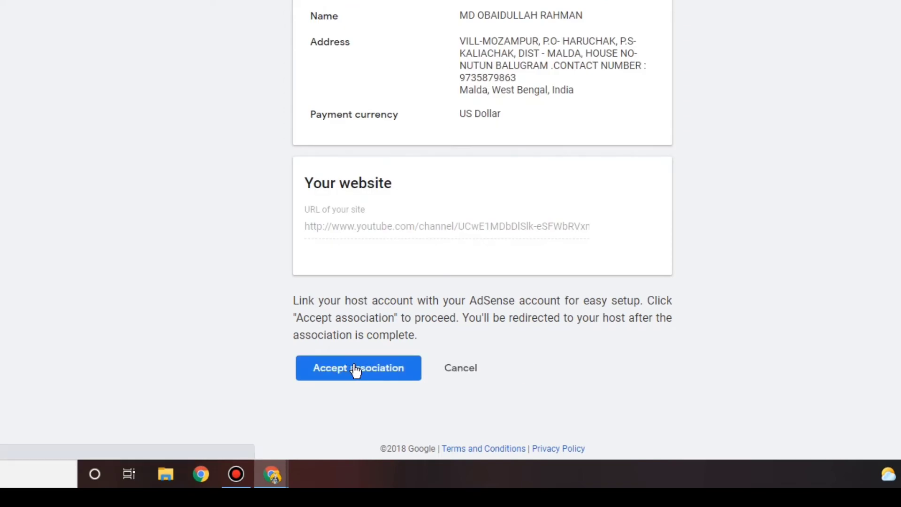
{"action": "left_click", "coordinate": [373, 367]}
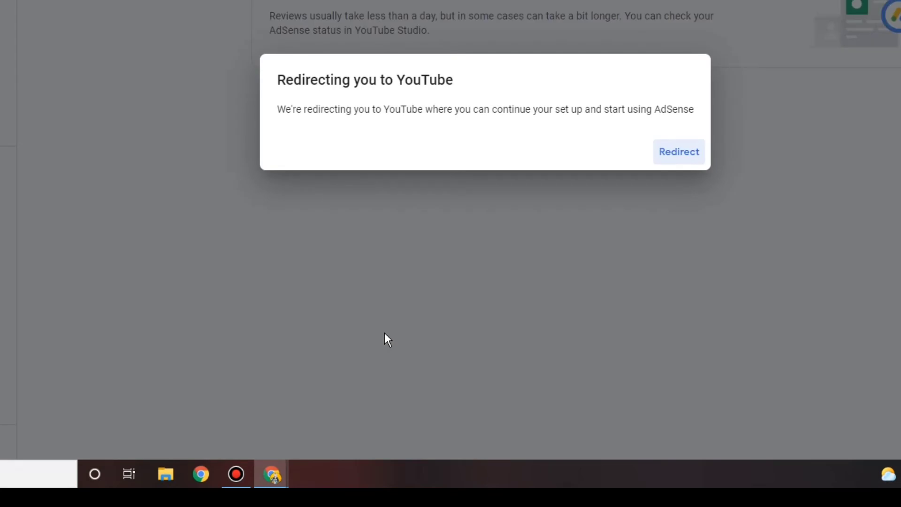
{"action": "left_click", "coordinate": [680, 159]}
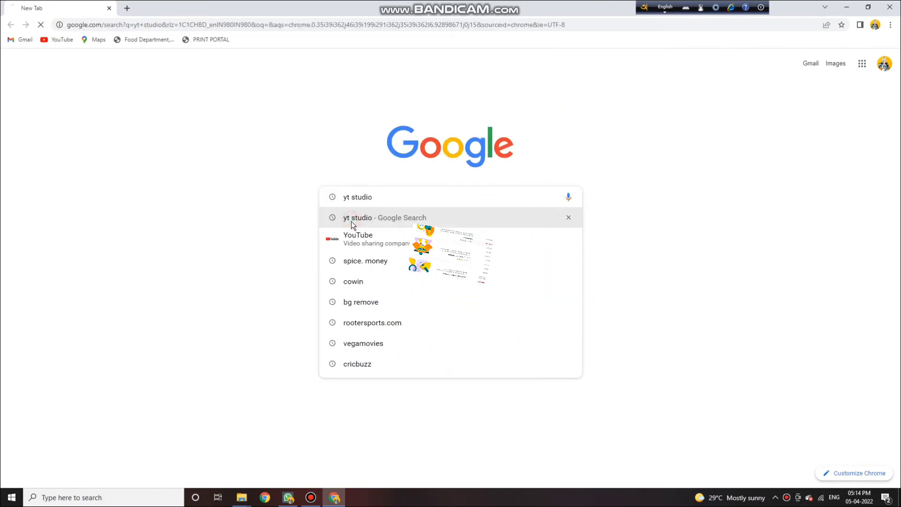
Step: Search Google for "yt studio", open the channel dashboard and check the status of the monetization steps
{"action": "left_click", "coordinate": [351, 221]}
{"action": "left_click", "coordinate": [119, 142]}
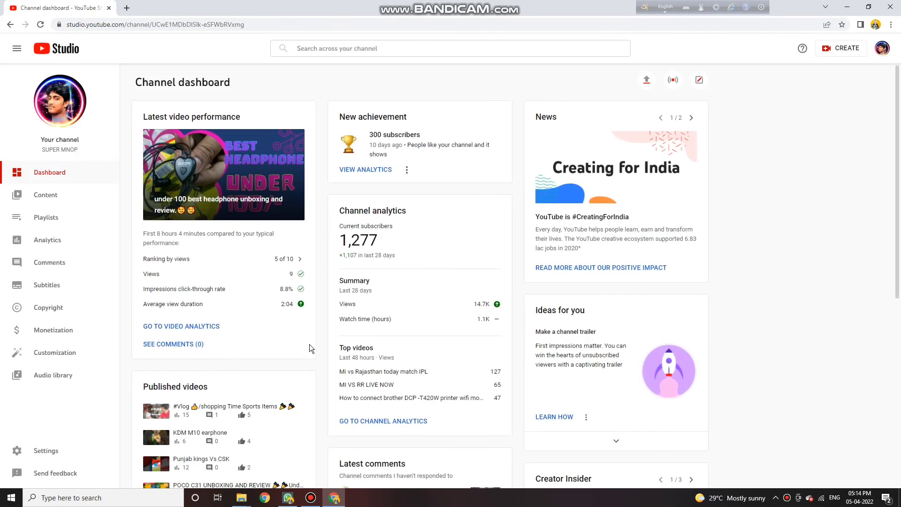
{"action": "scroll", "coordinate": [191, 337], "scroll_direction": "down", "scroll_amount": 2}
{"action": "scroll", "coordinate": [191, 338], "scroll_direction": "down", "scroll_amount": 5}
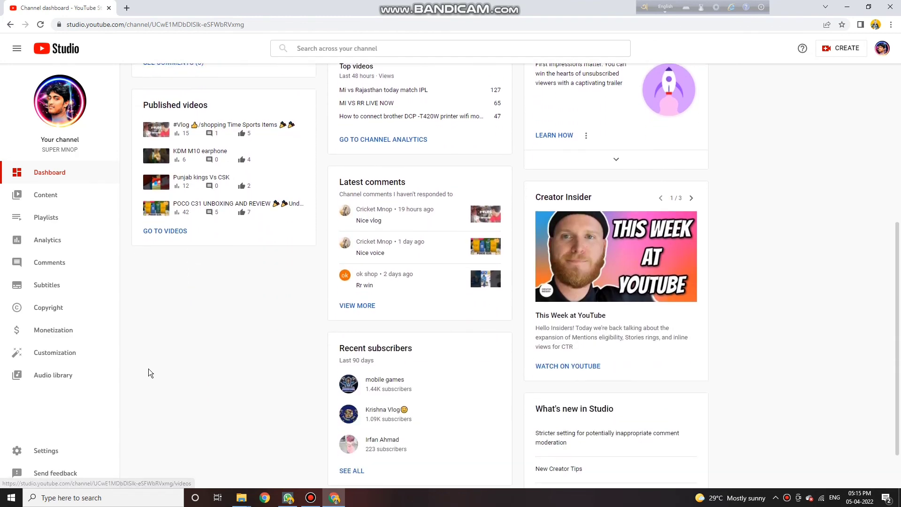
{"action": "left_click", "coordinate": [47, 330]}
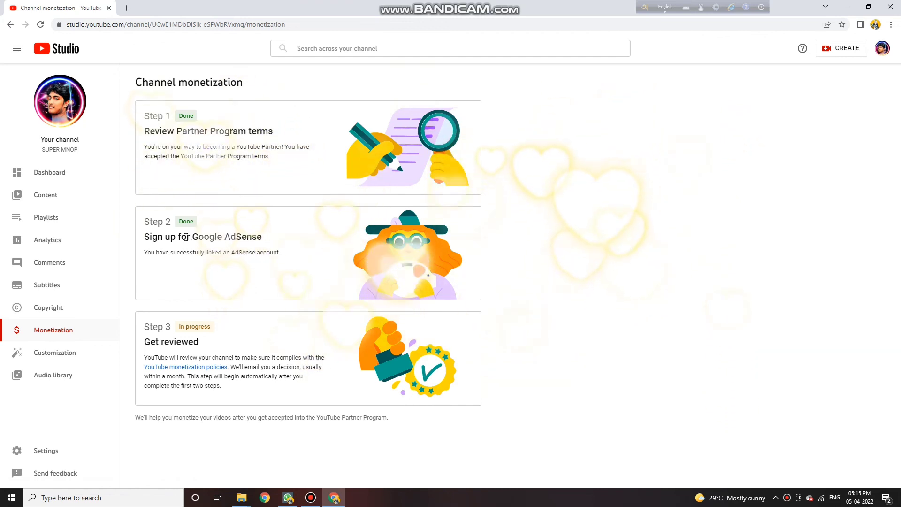
{"action": "left_click", "coordinate": [155, 223]}
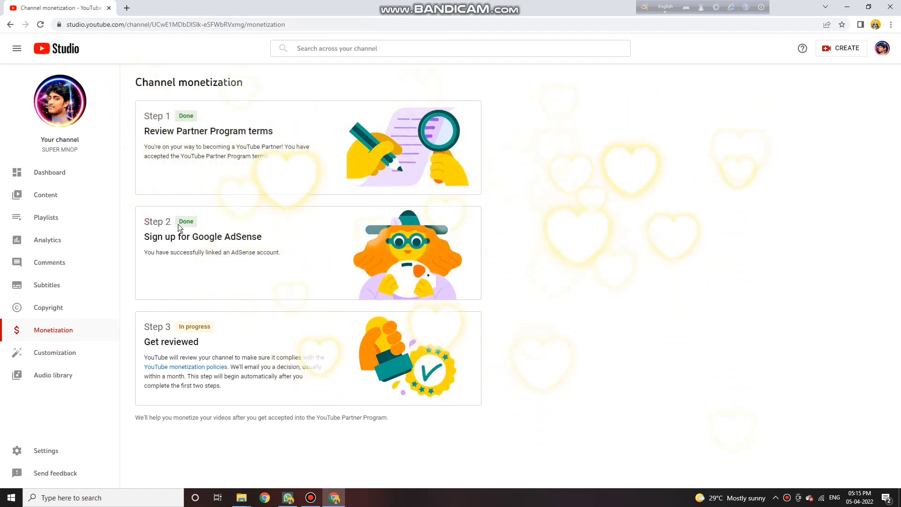